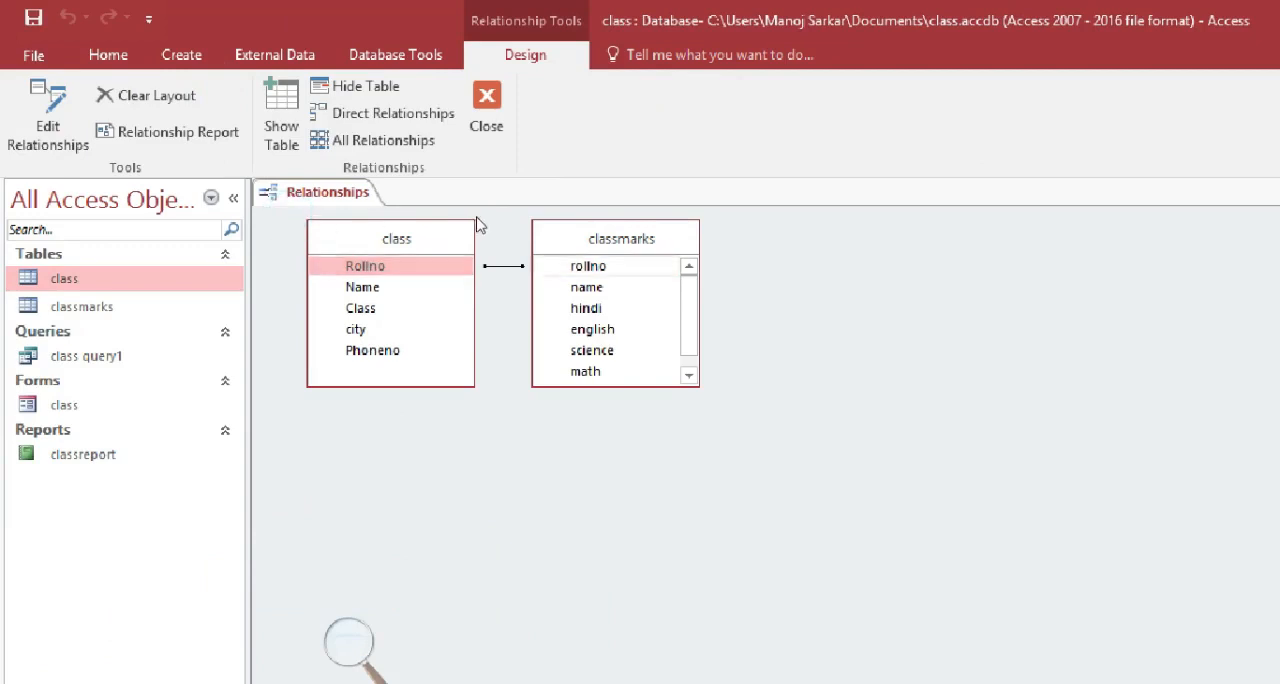
Create a new query in Design View and add the class and classmarks tables to it
click(474, 215)
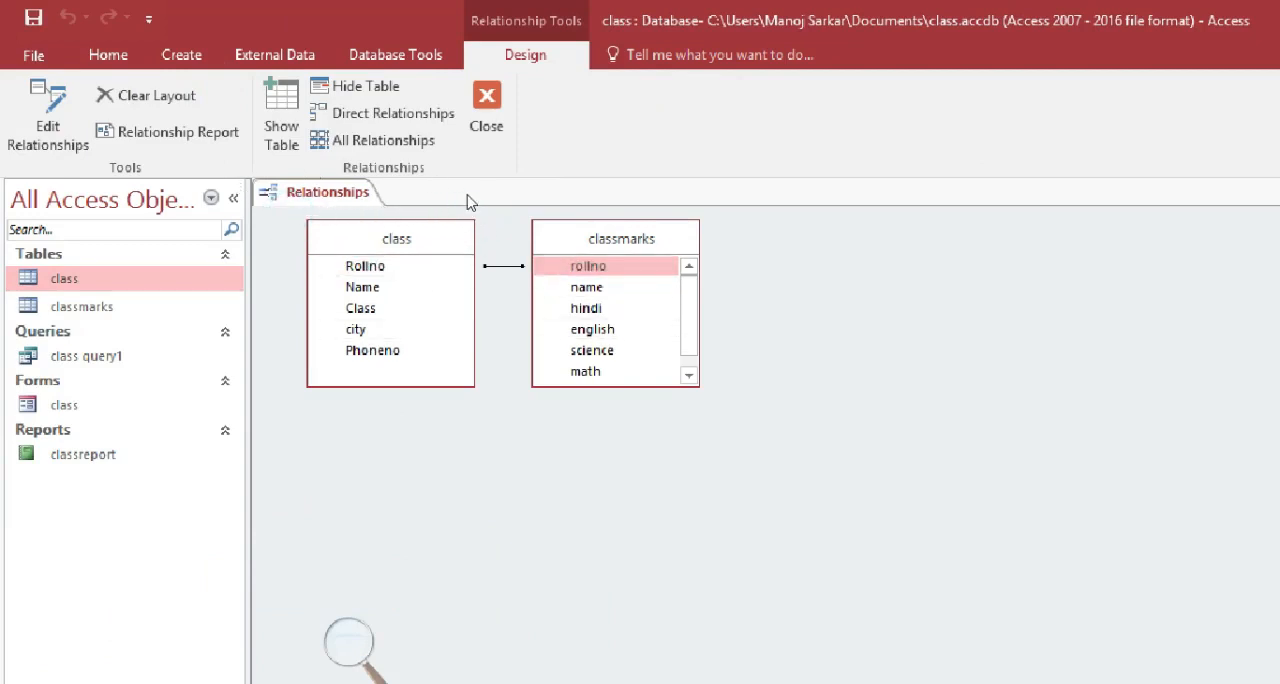
click(152, 55)
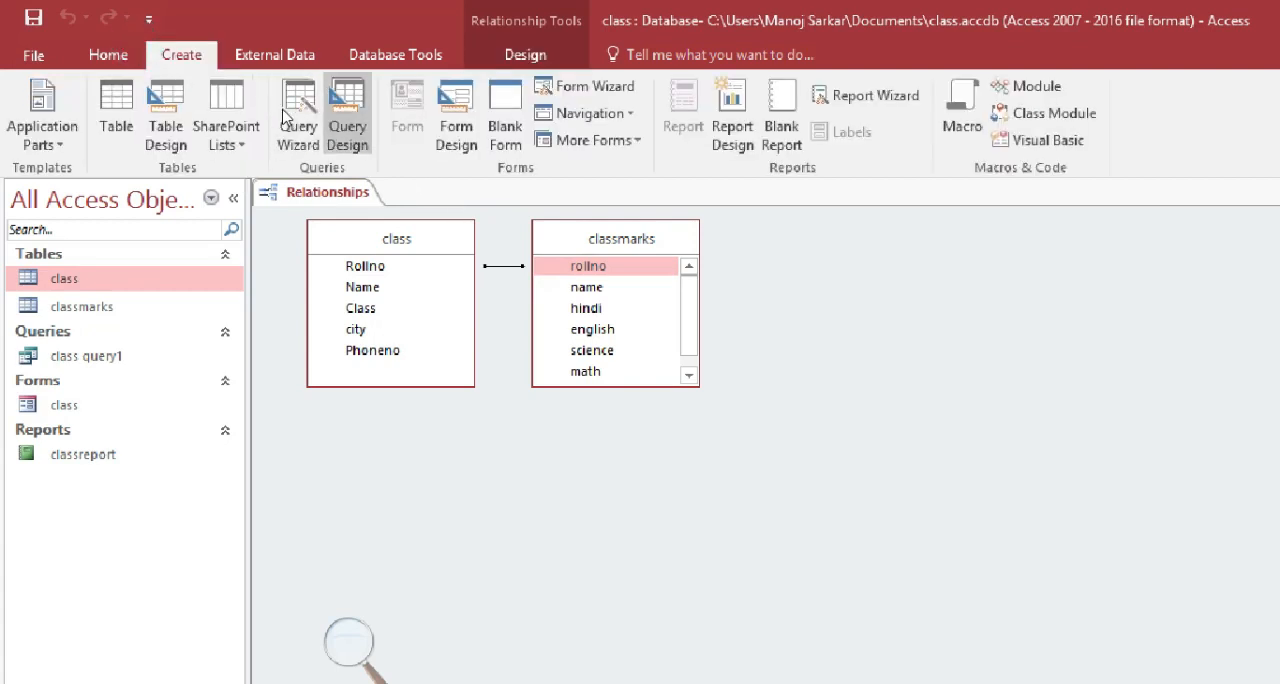
click(347, 128)
drag(615, 258, 457, 76)
click(686, 640)
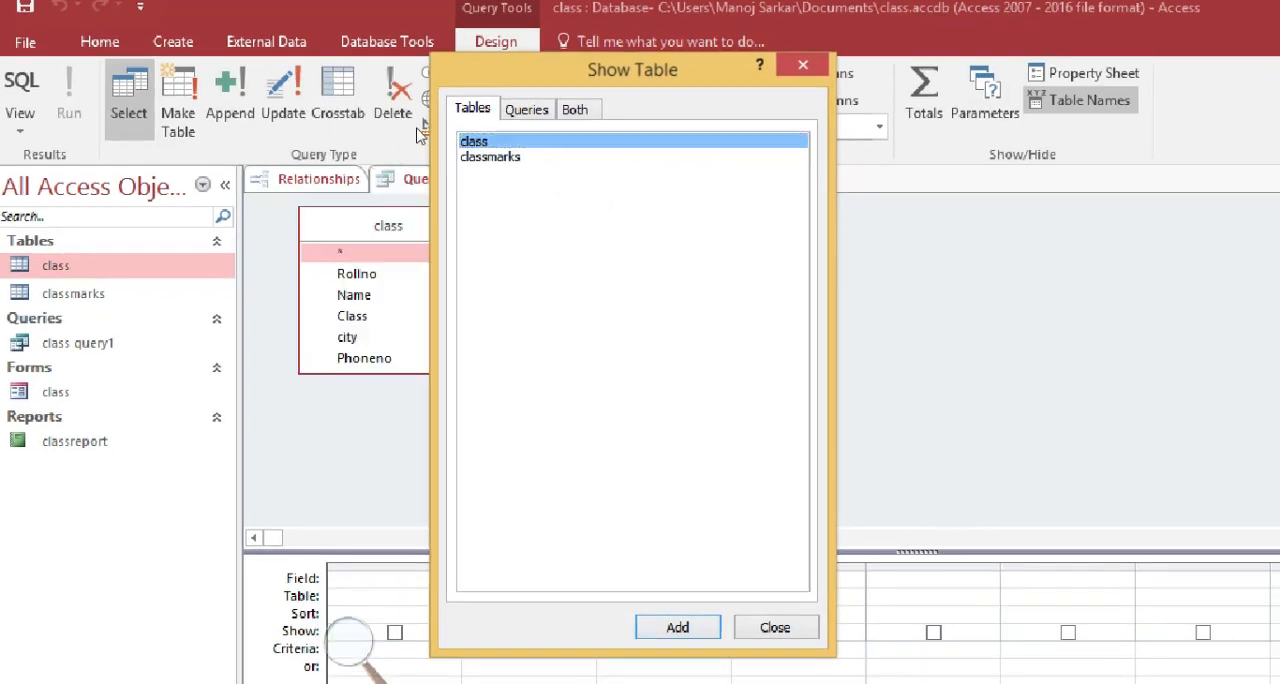
click(500, 170)
click(557, 514)
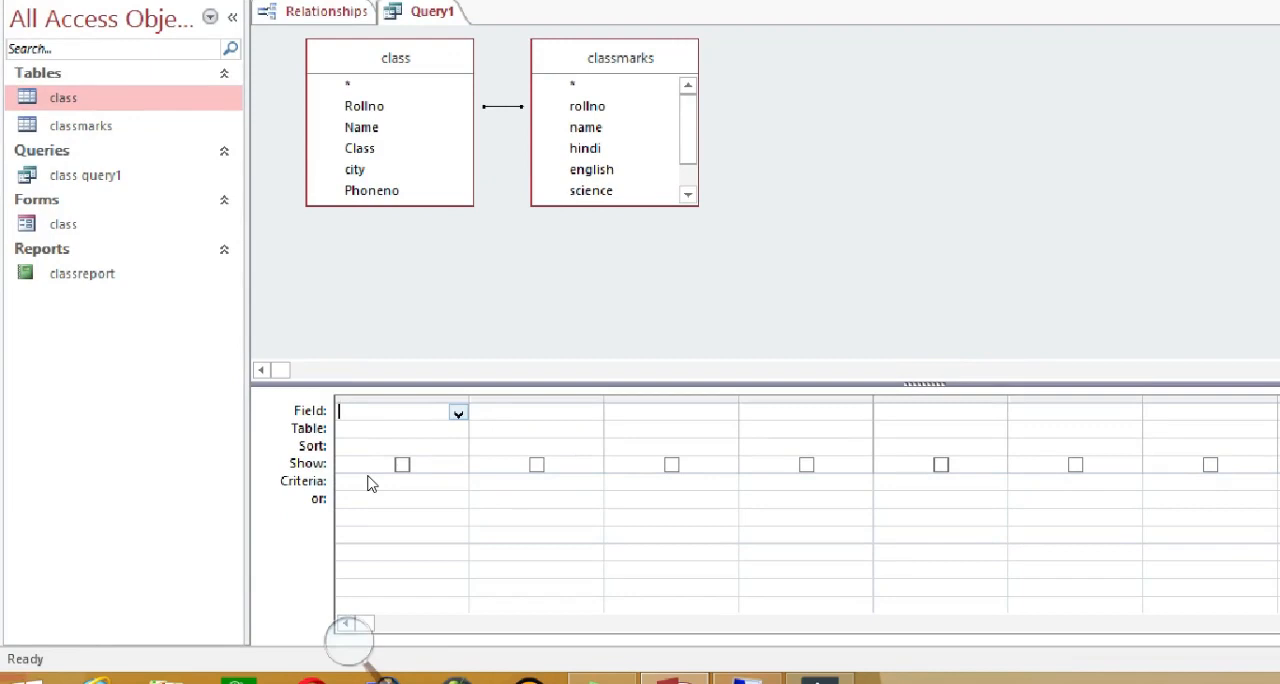
Add the Rollno and Name fields from the class table to the first two query columns
key(alt+Down)
key(Down)
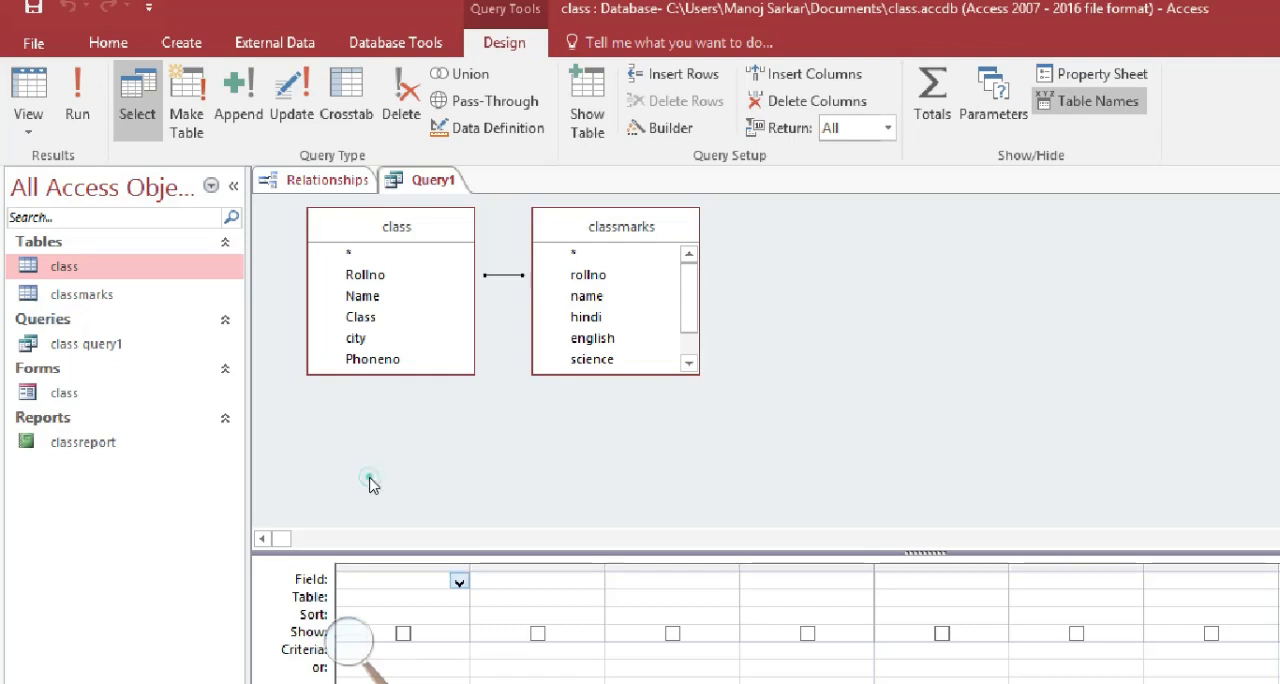
click(459, 581)
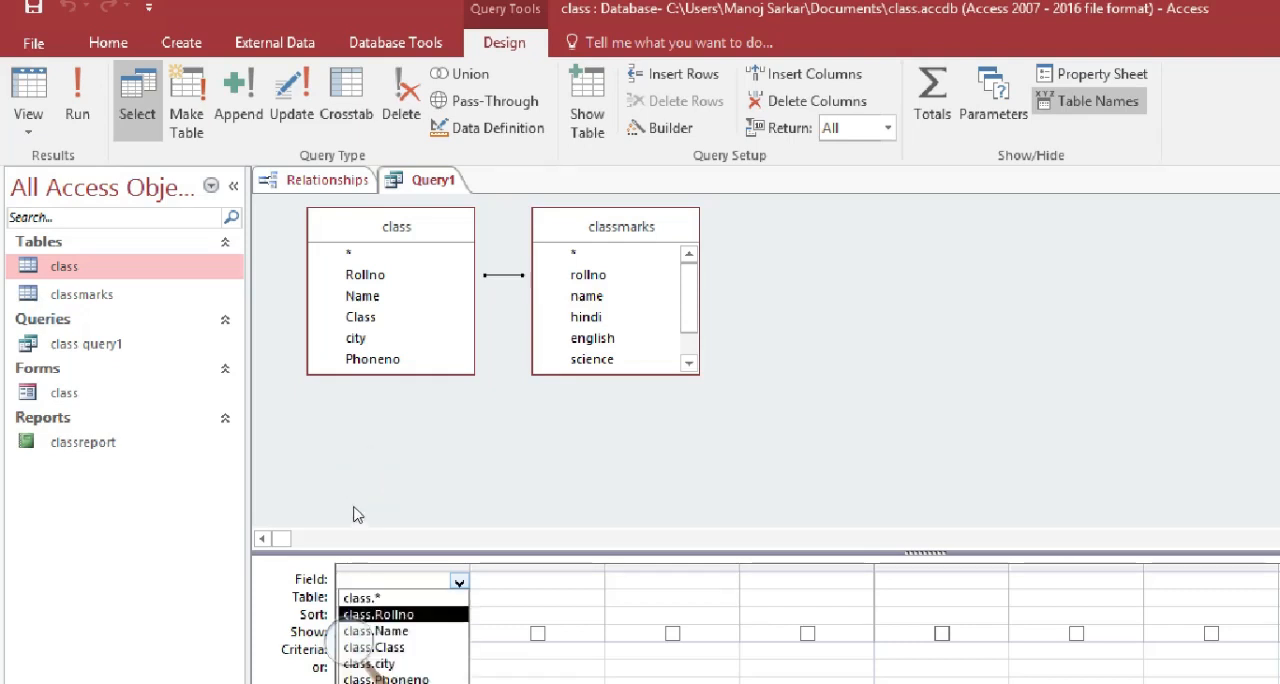
click(403, 614)
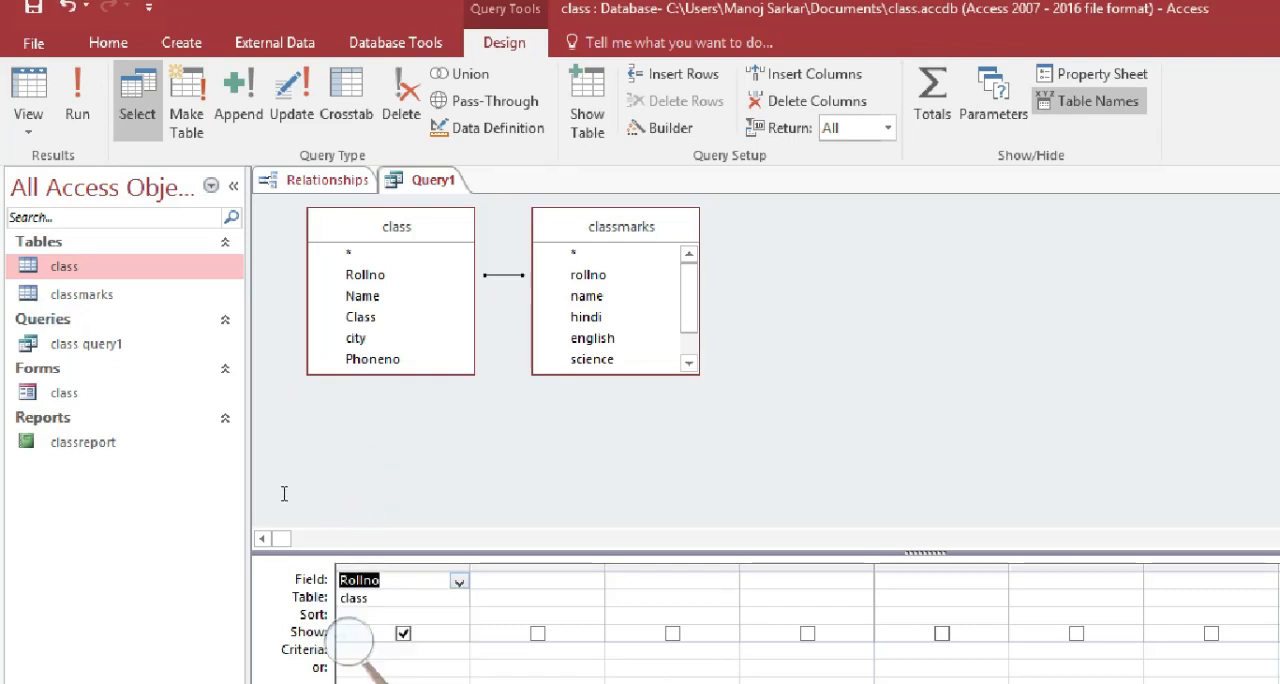
click(594, 581)
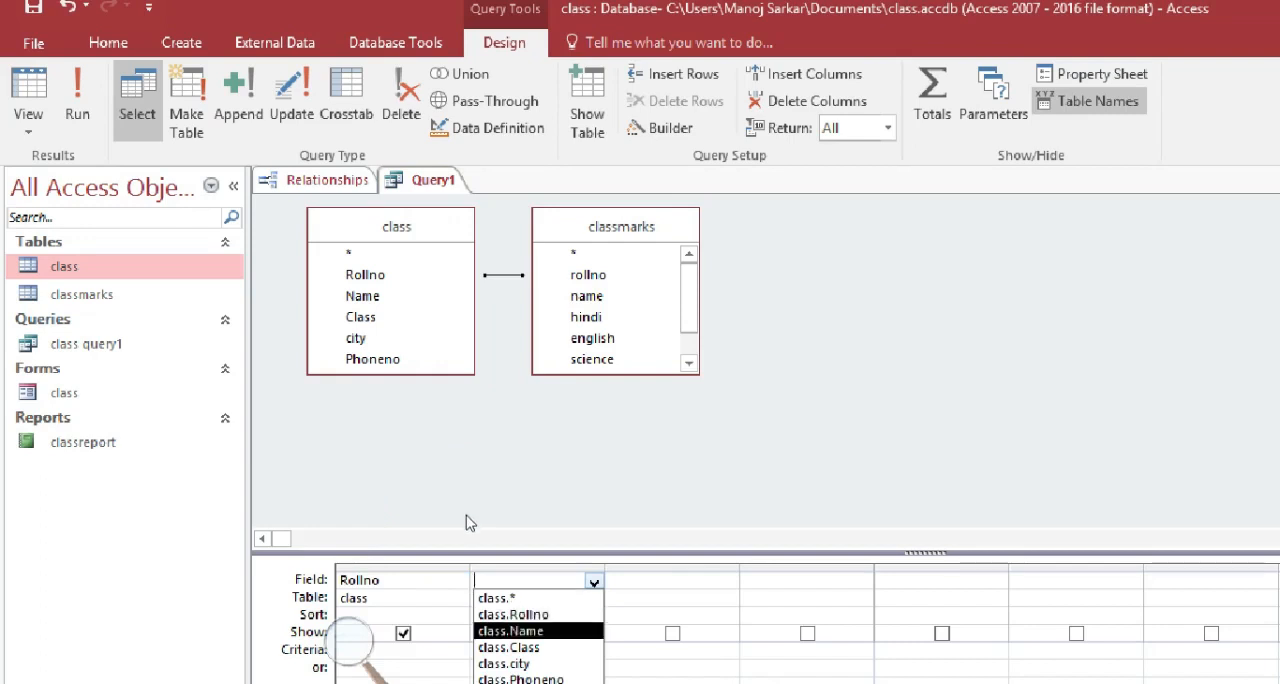
click(590, 630)
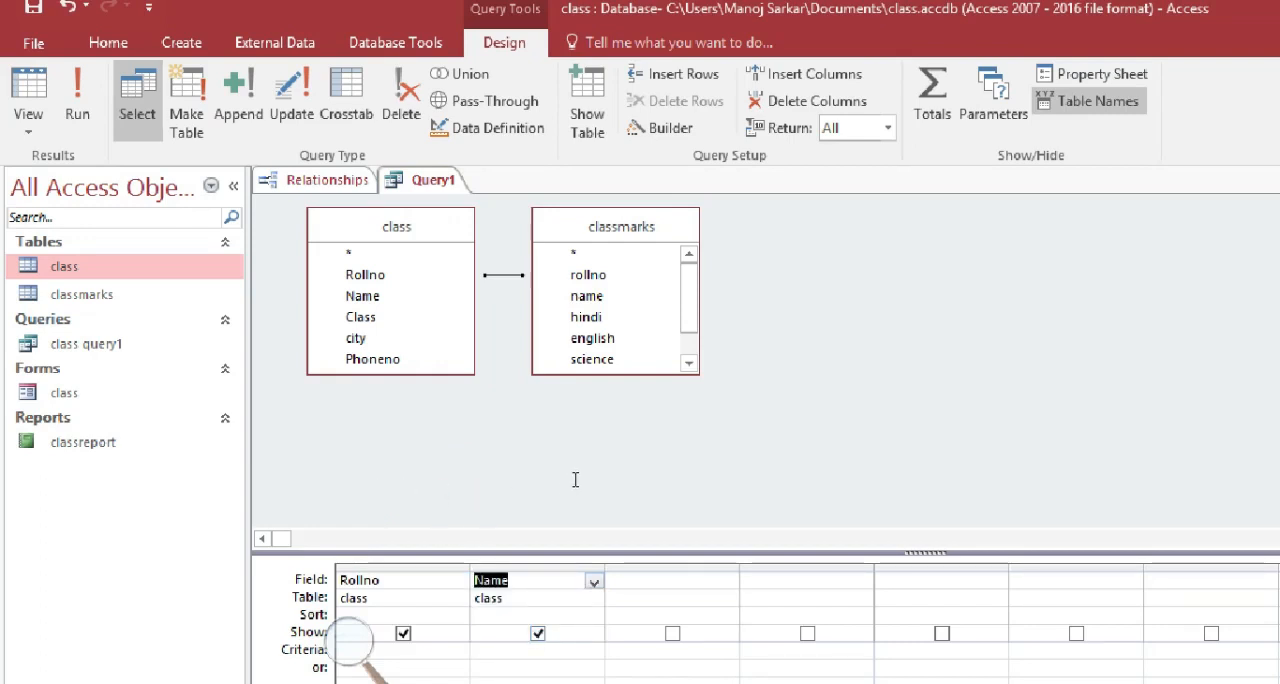
Add the hindi, english and math fields from the classmarks table to the next three query columns
click(717, 580)
click(728, 581)
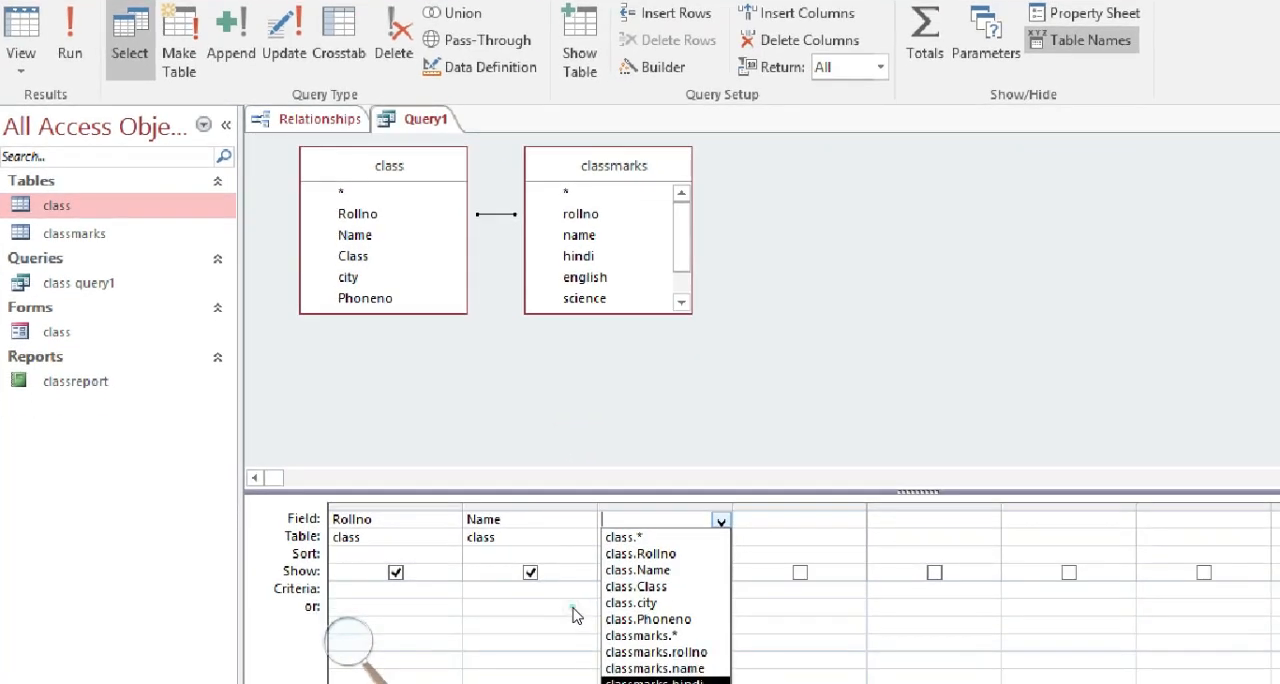
click(655, 681)
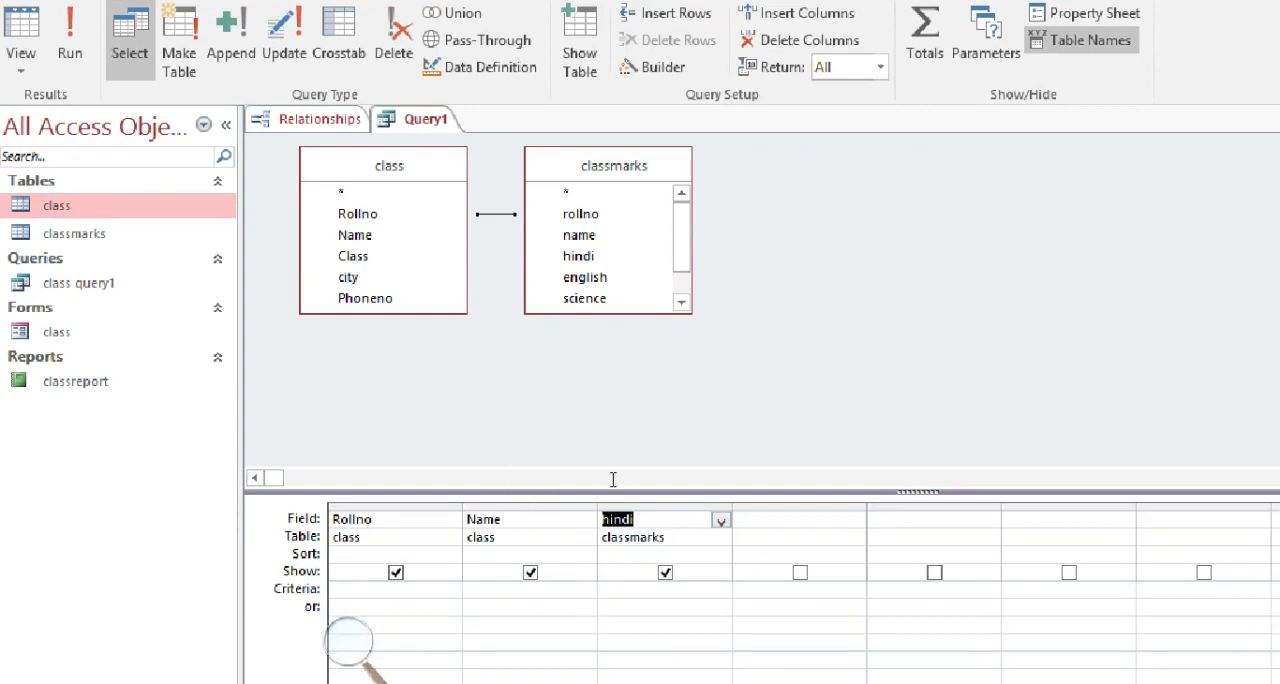
key(Tab)
click(855, 521)
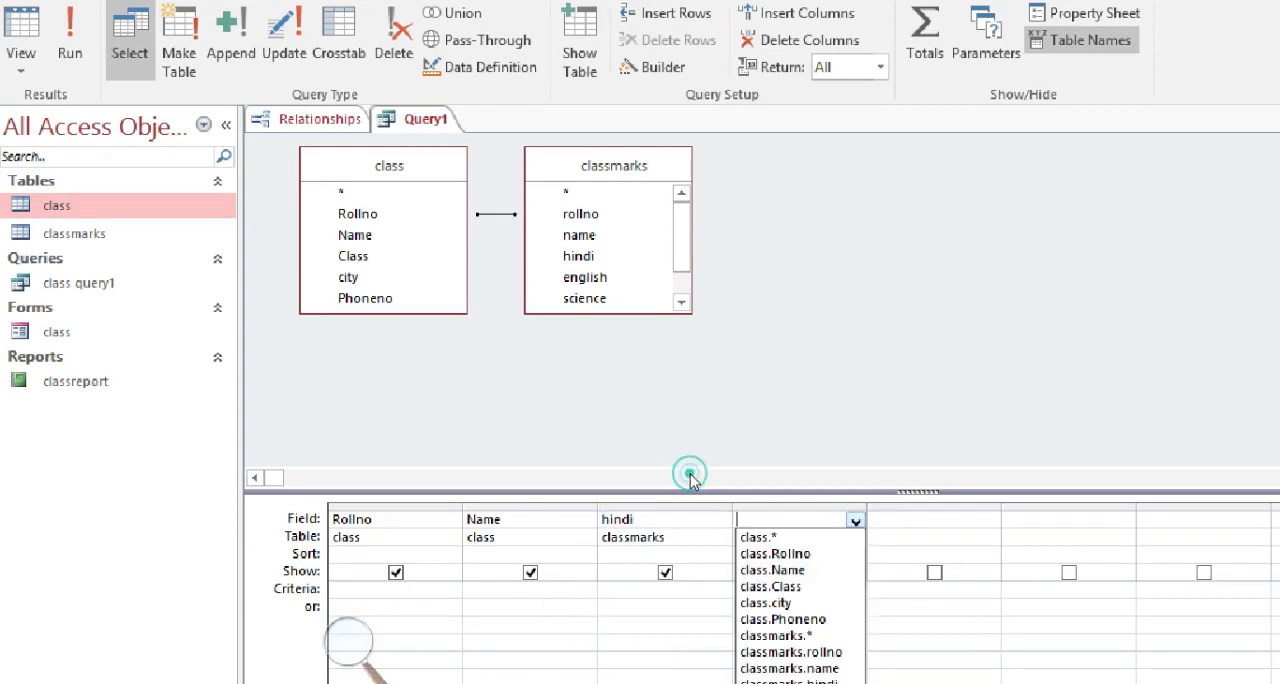
click(790, 682)
click(972, 514)
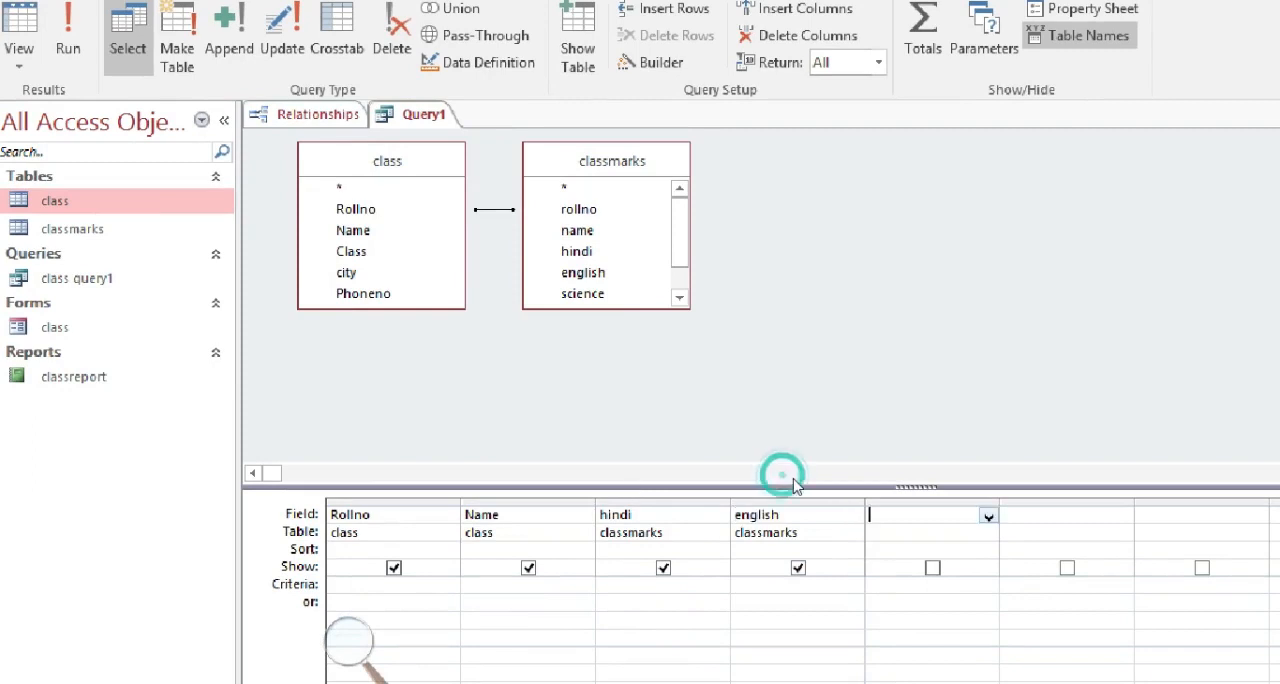
click(989, 516)
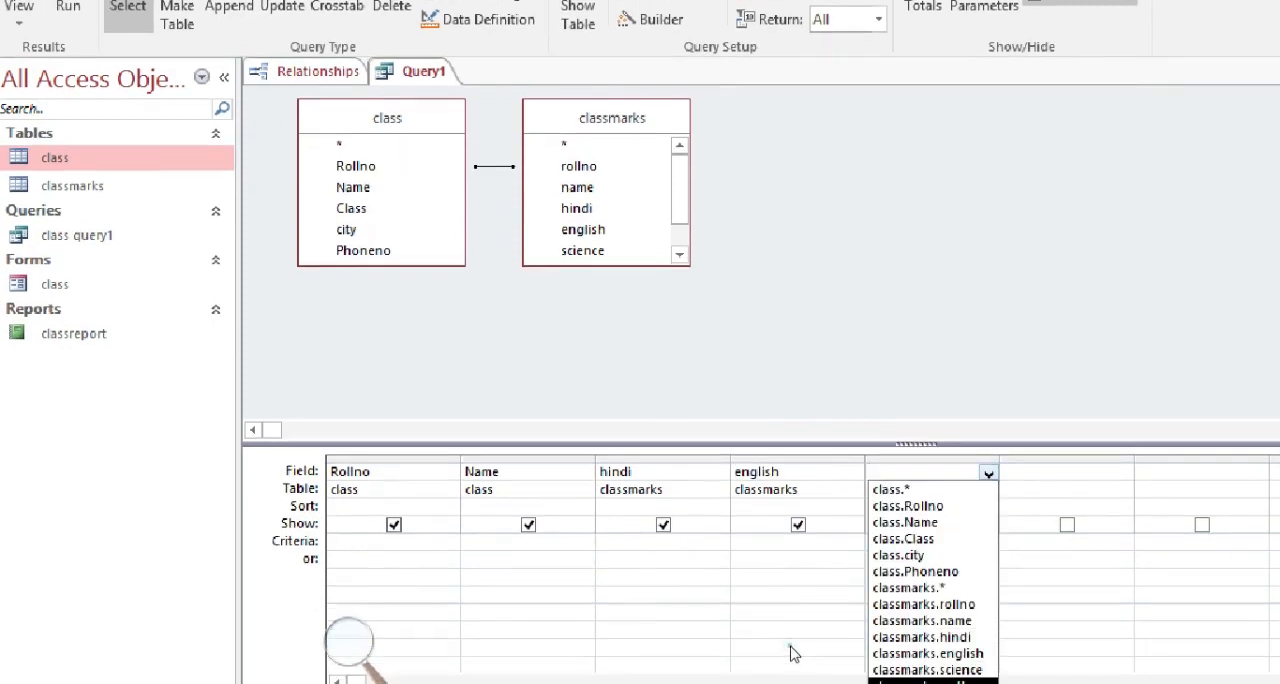
key(Return)
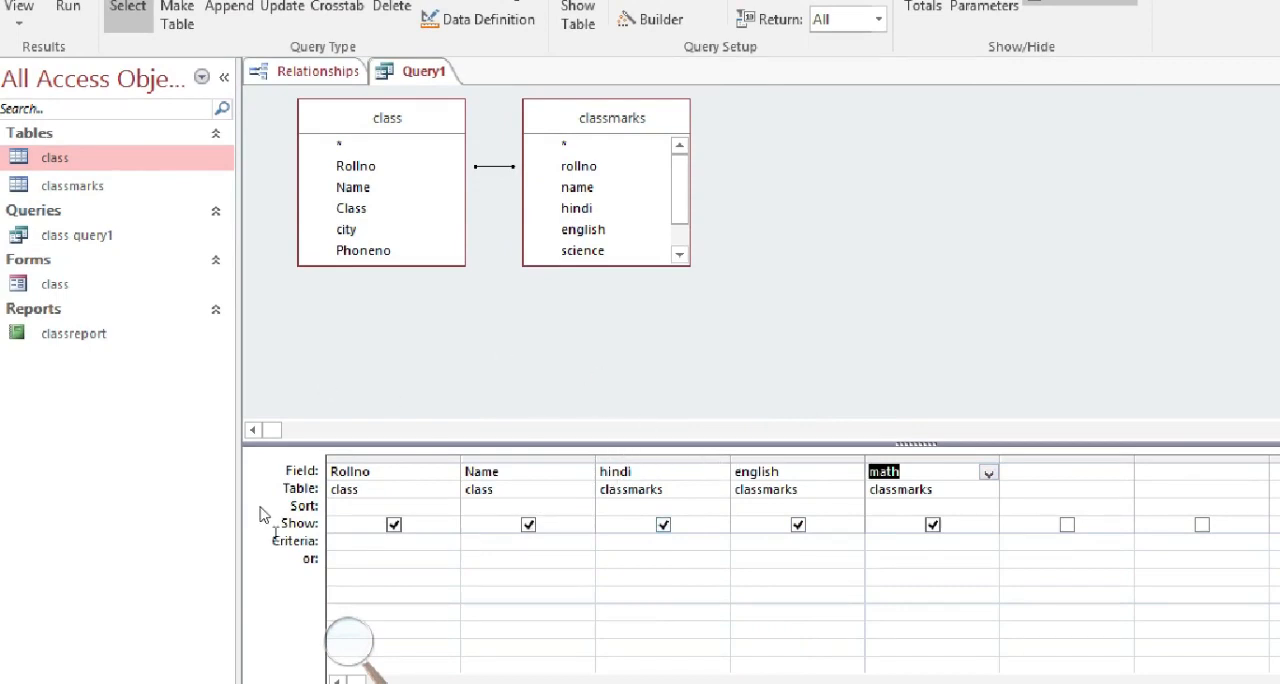
Set the Rollno criterion to =1 and run the query, then close the Relationships window
click(285, 532)
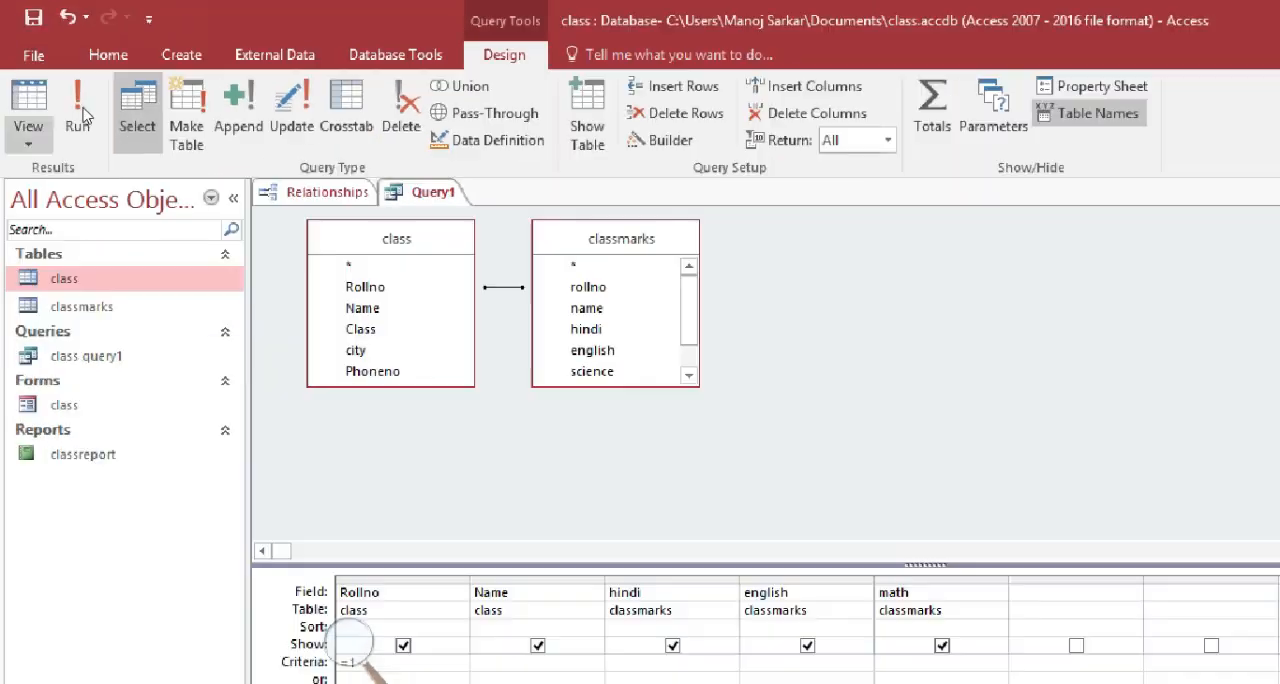
click(97, 130)
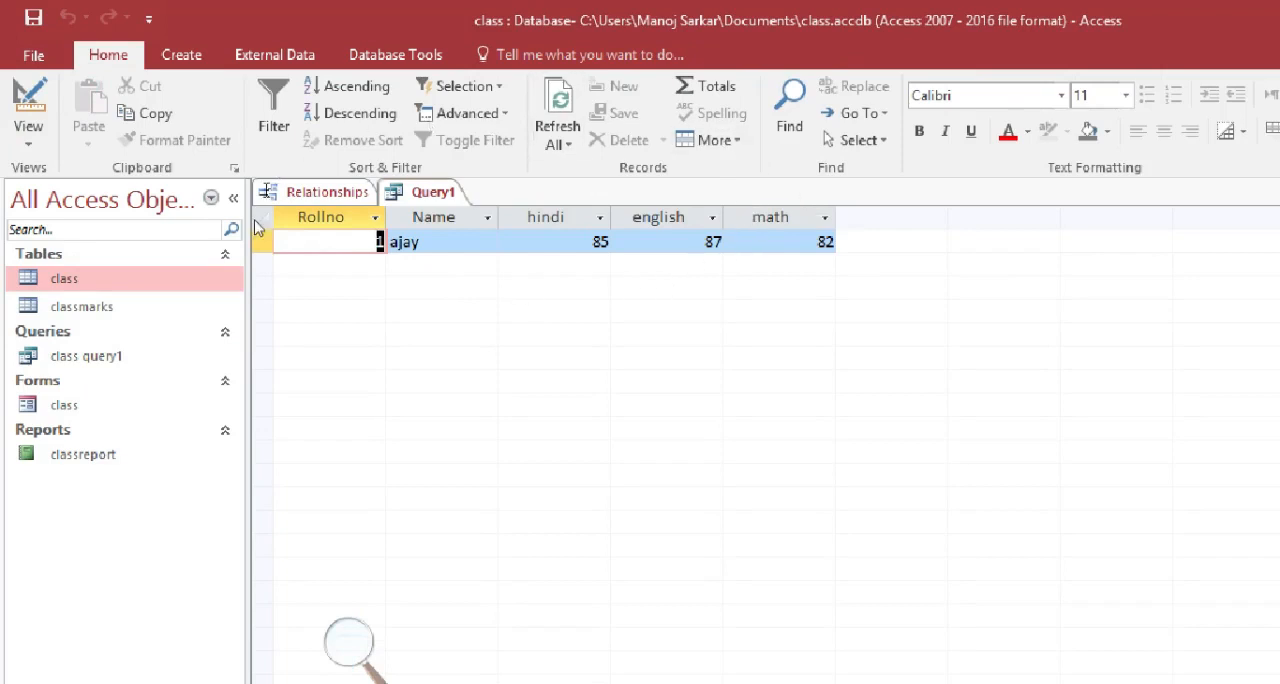
right_click(293, 192)
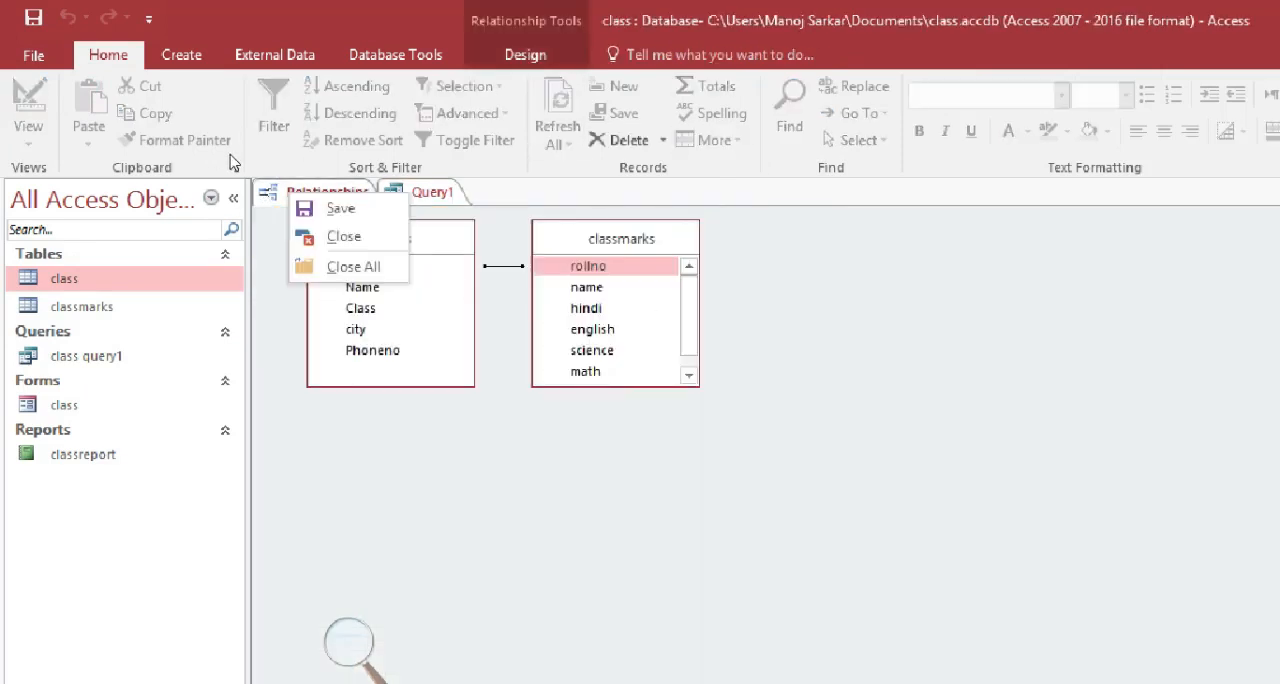
click(343, 236)
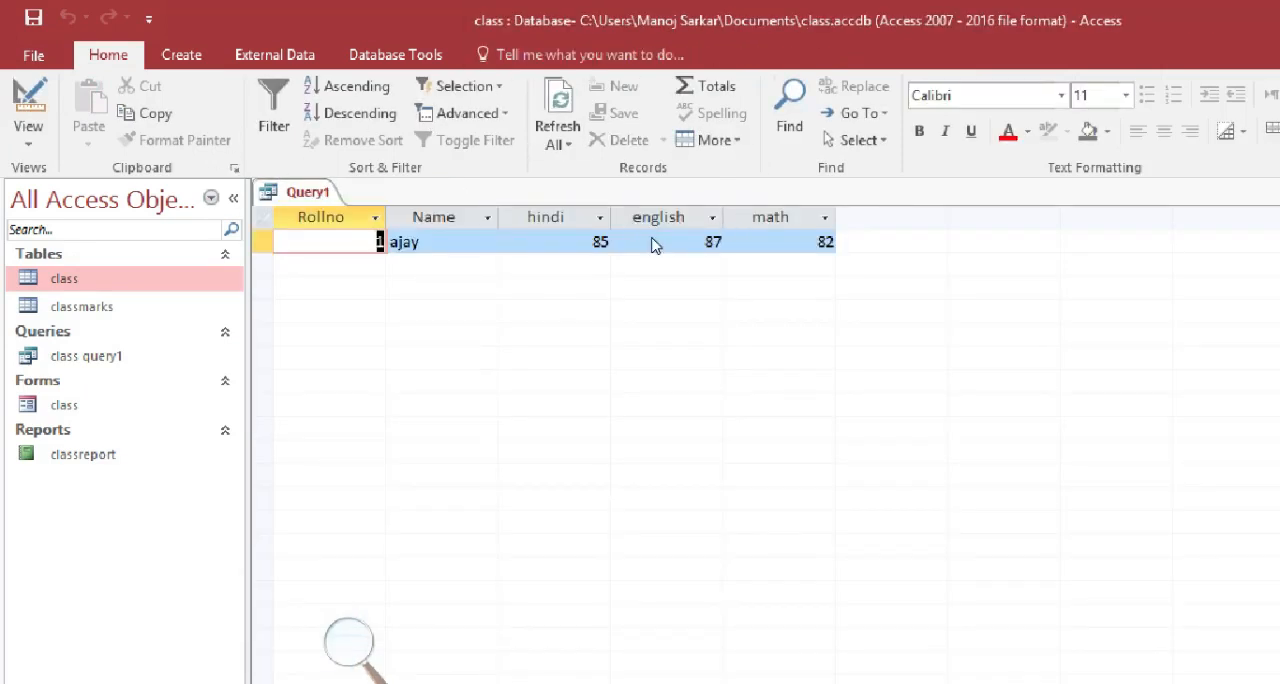
Return to the query design, replace the Rollno criterion with a Name criterion matching one student's name, and run the query
click(28, 128)
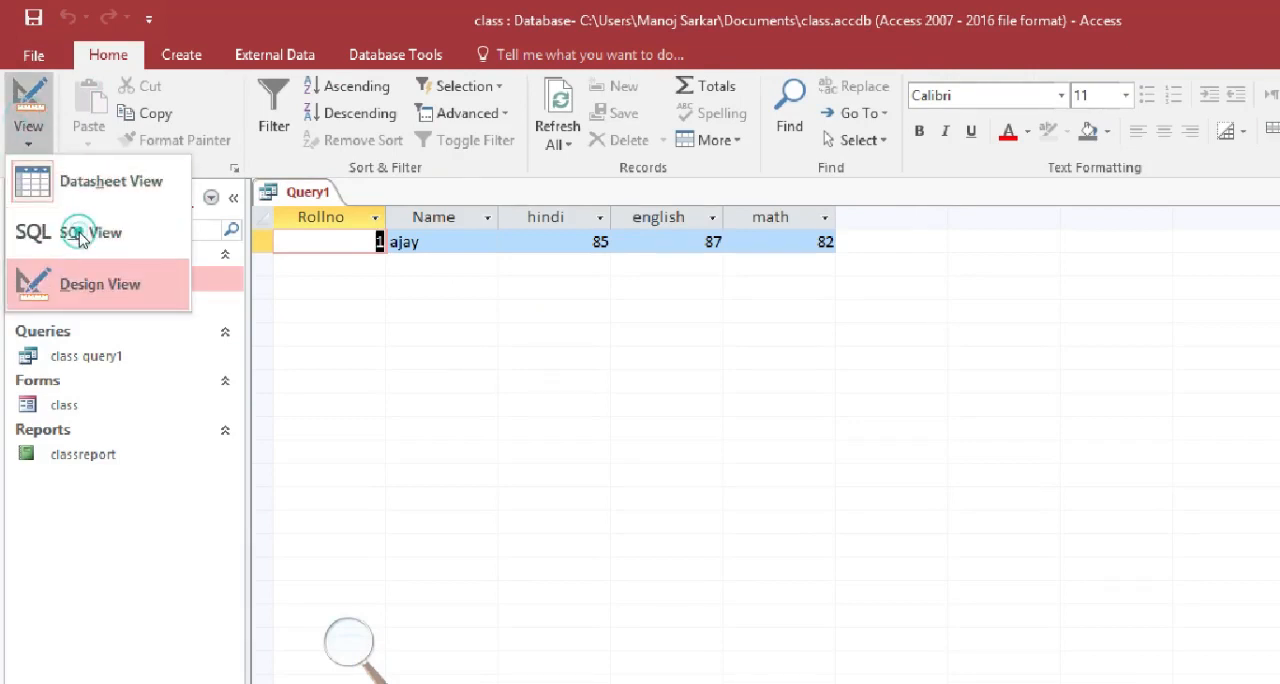
click(66, 280)
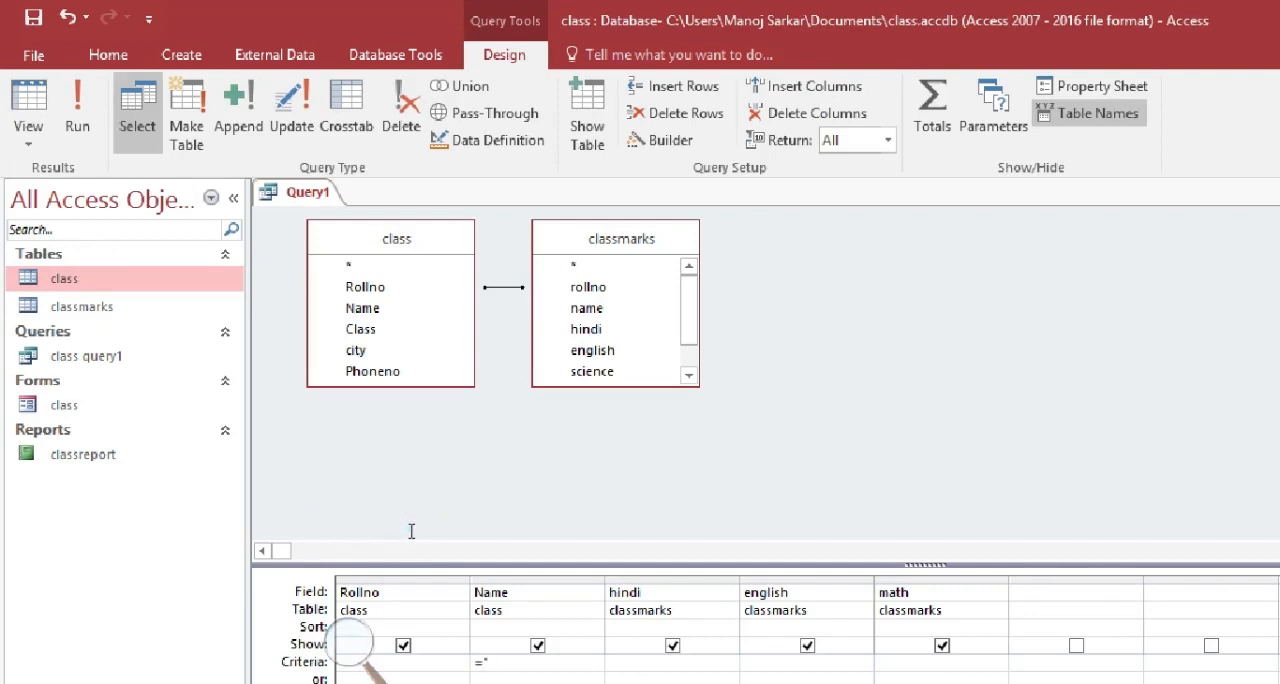
text(vijay")
click(80, 98)
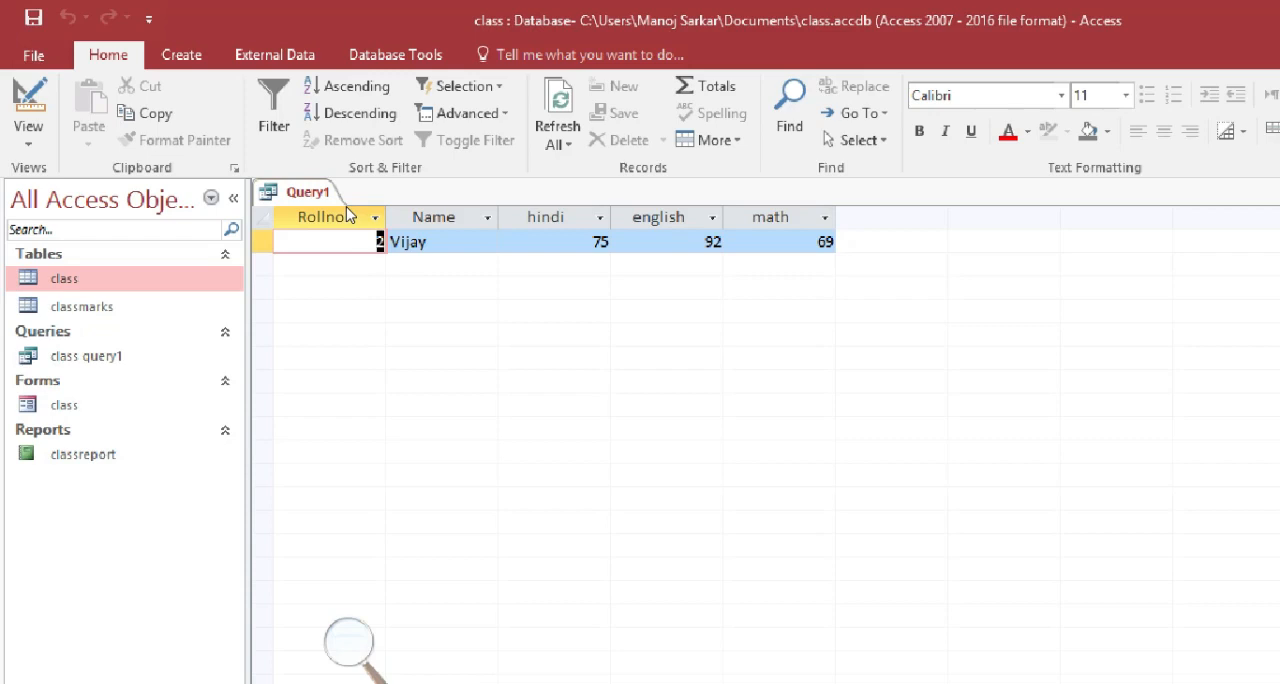
In the query design, replace the Name criterion with Rollno =2 or =4 and run the query
click(30, 130)
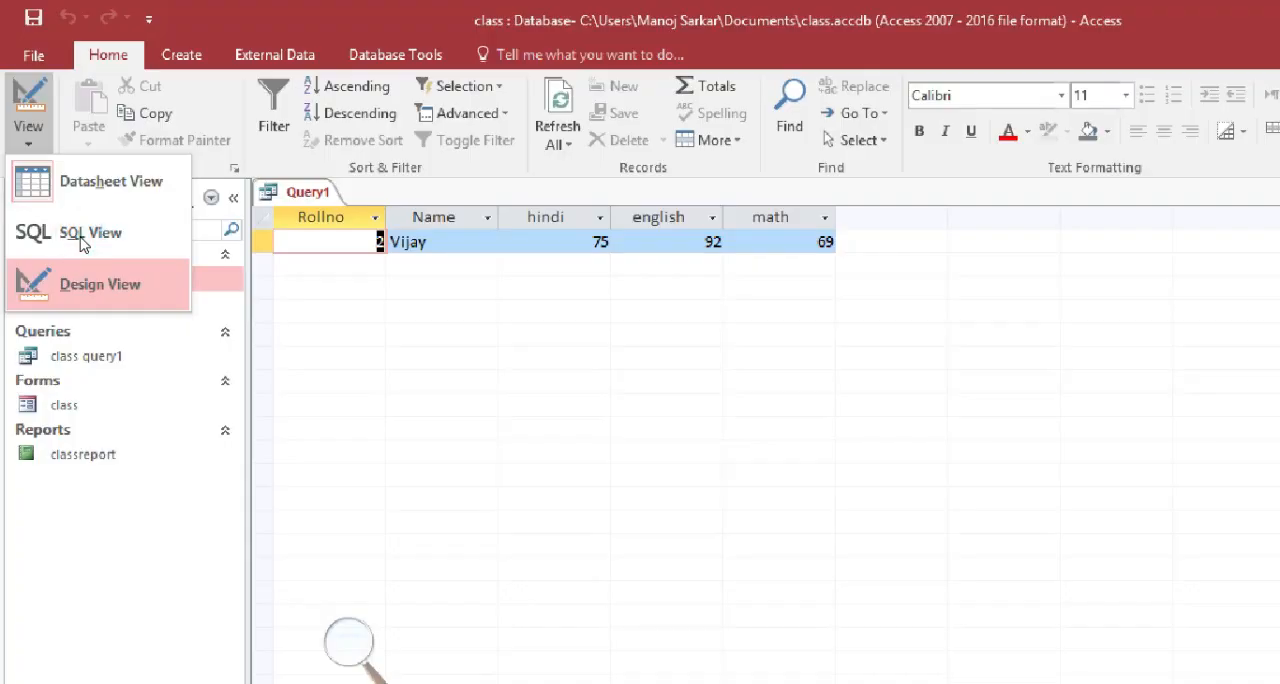
click(90, 284)
click(400, 586)
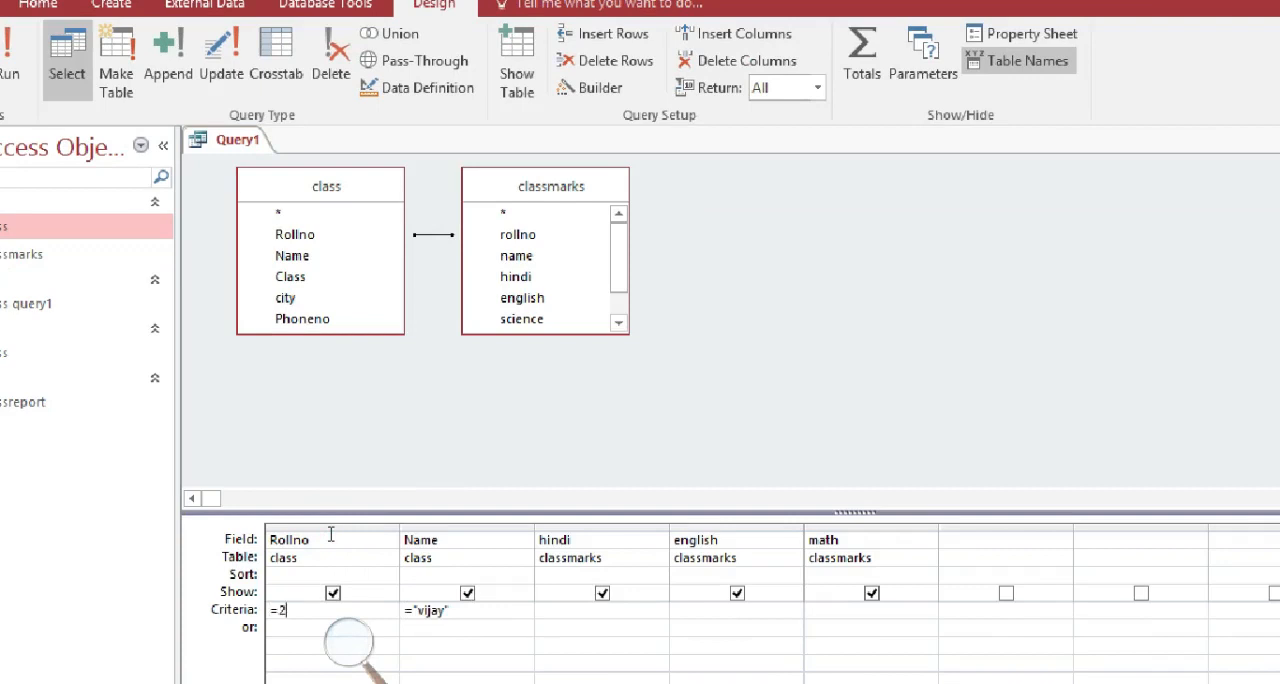
key(BackSpace)
key(BackSpace)
key(BackSpace)
key(BackSpace)
key(BackSpace)
key(BackSpace)
key(BackSpace)
key(BackSpace)
click(284, 545)
text(=4)
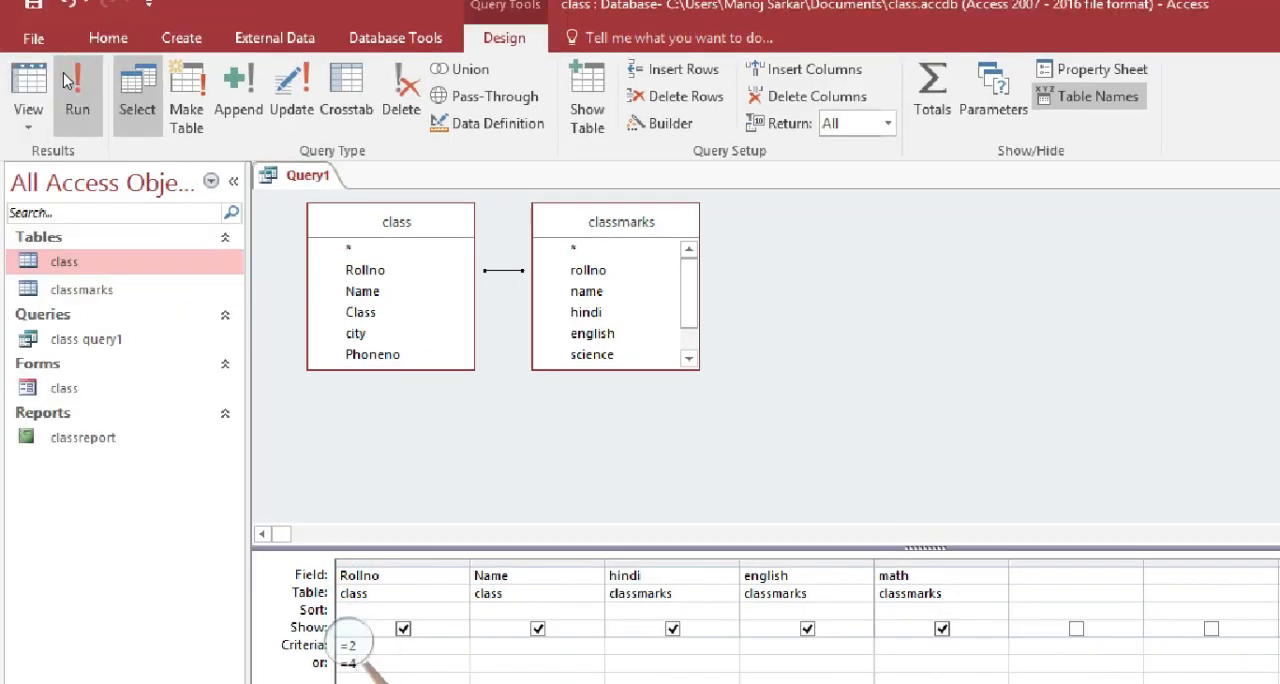
click(66, 80)
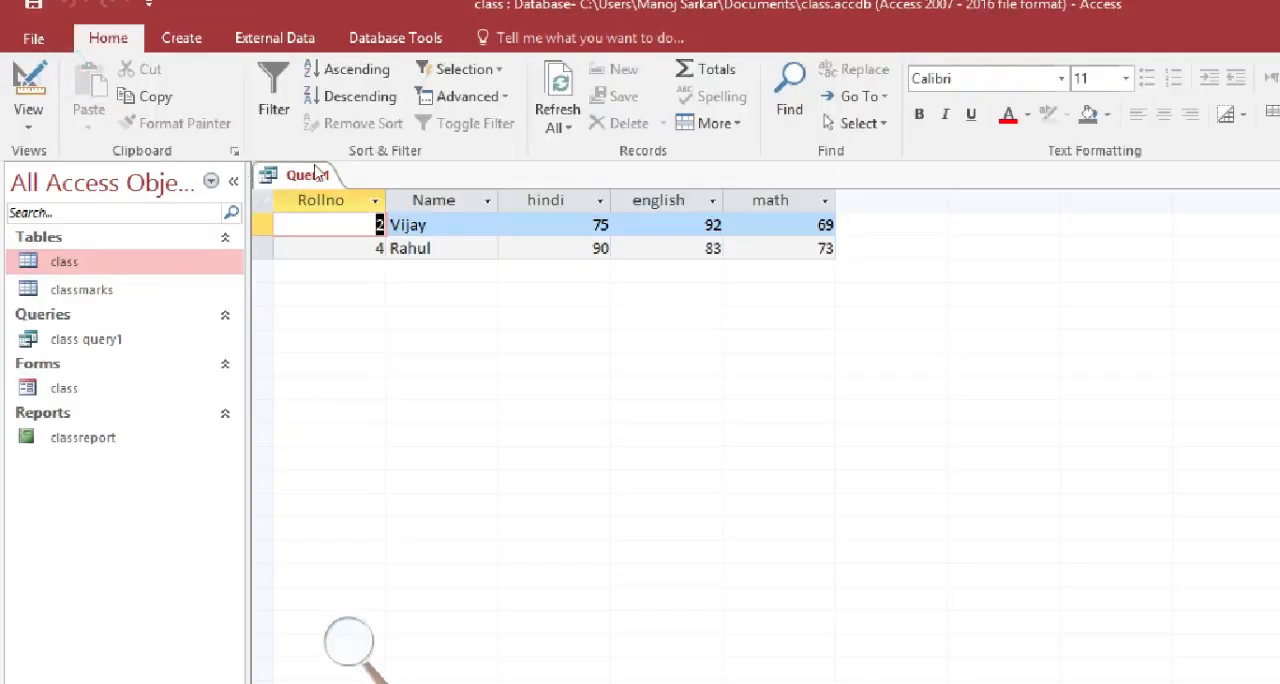
In the query design, replace the alternative Rollno condition with an added class city field matching ="pune", and run the query
click(29, 82)
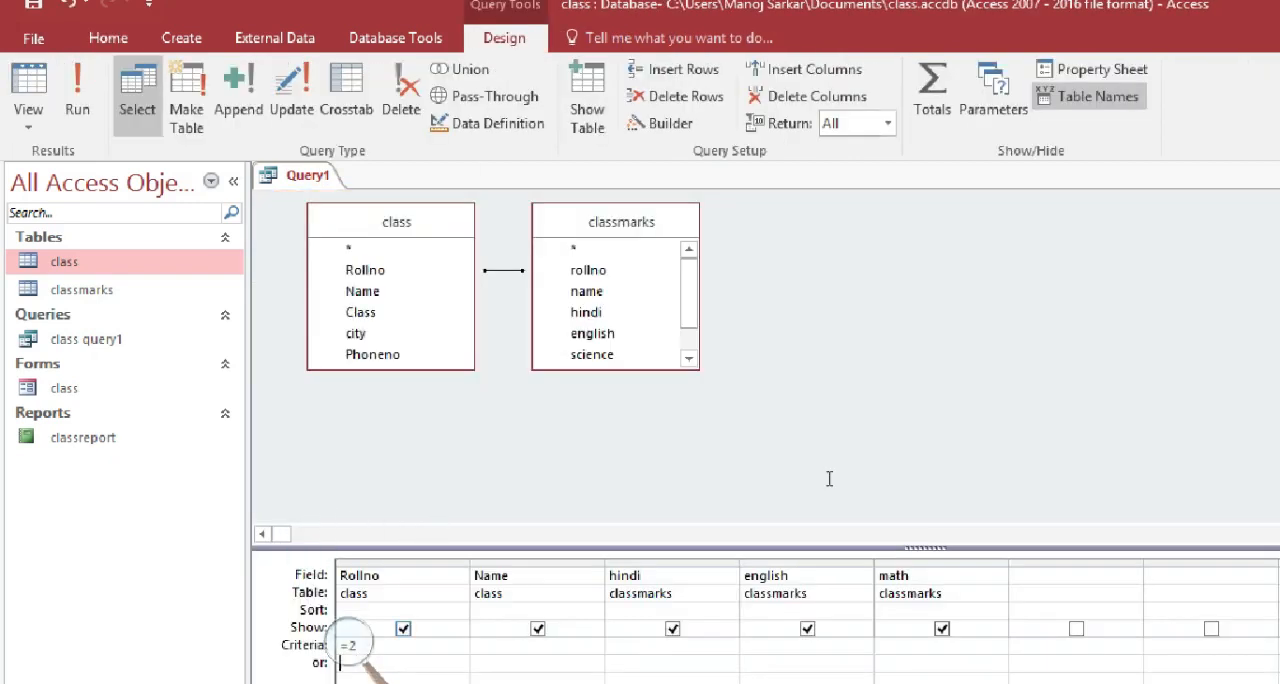
click(1039, 576)
click(1132, 577)
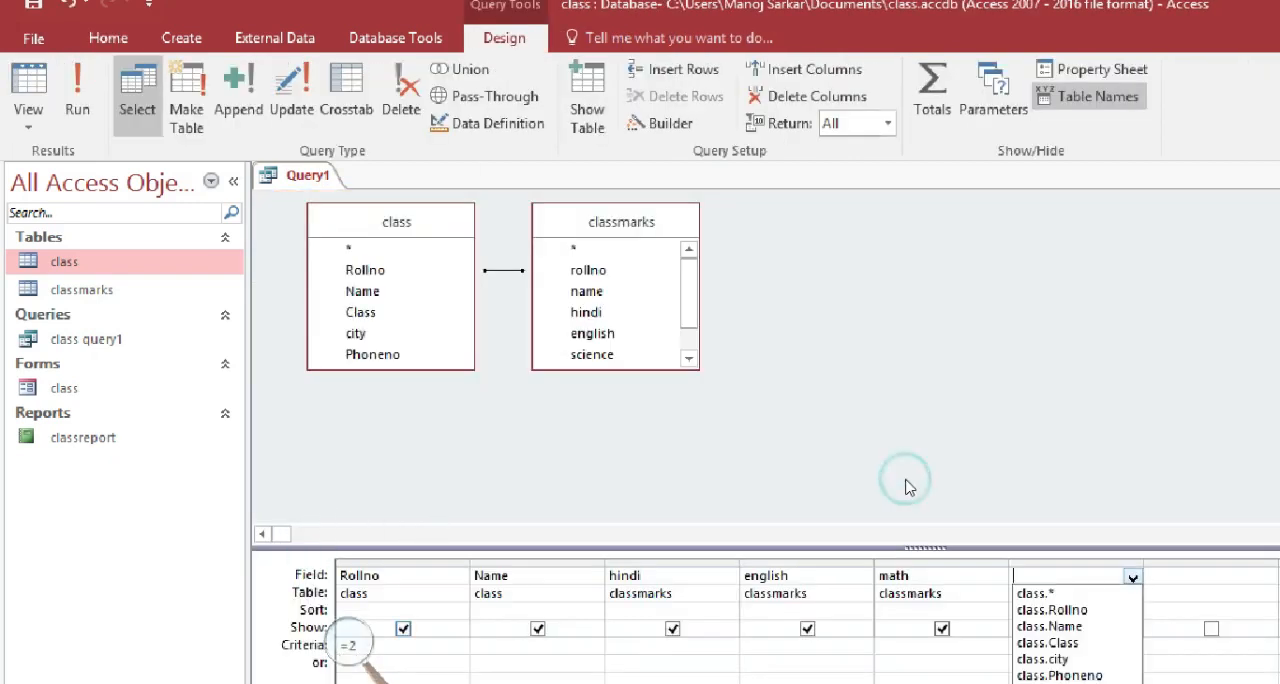
click(1043, 659)
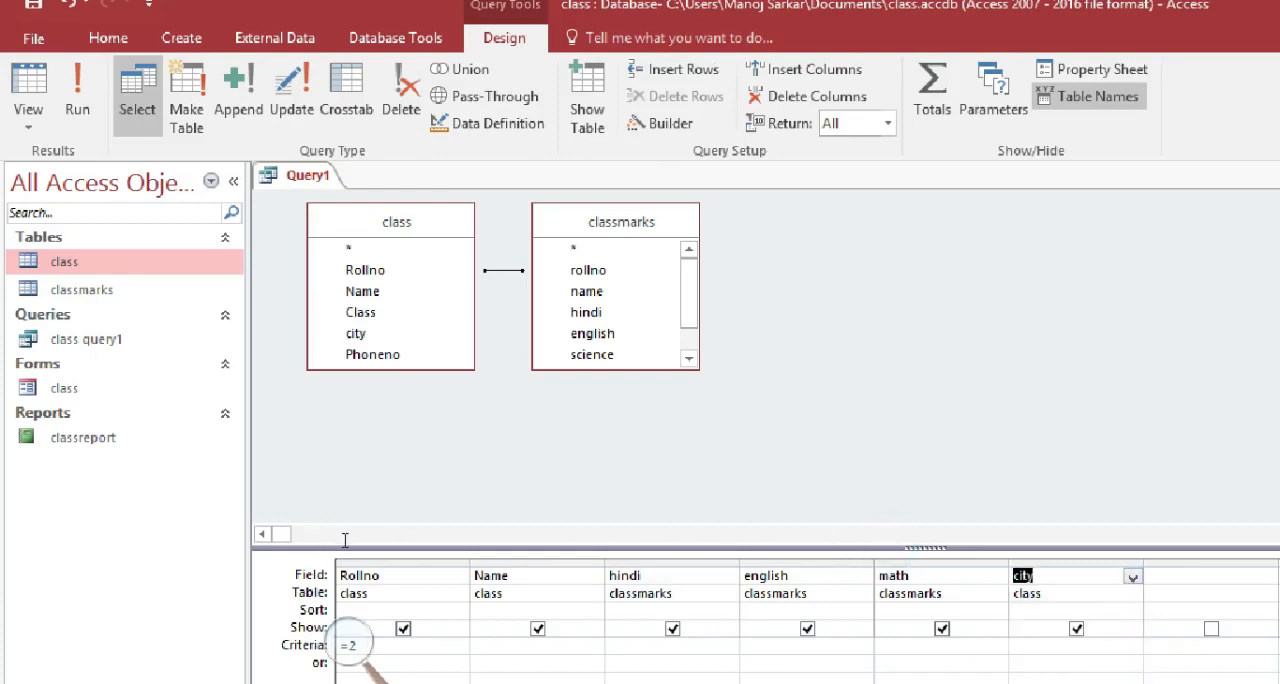
click(1019, 663)
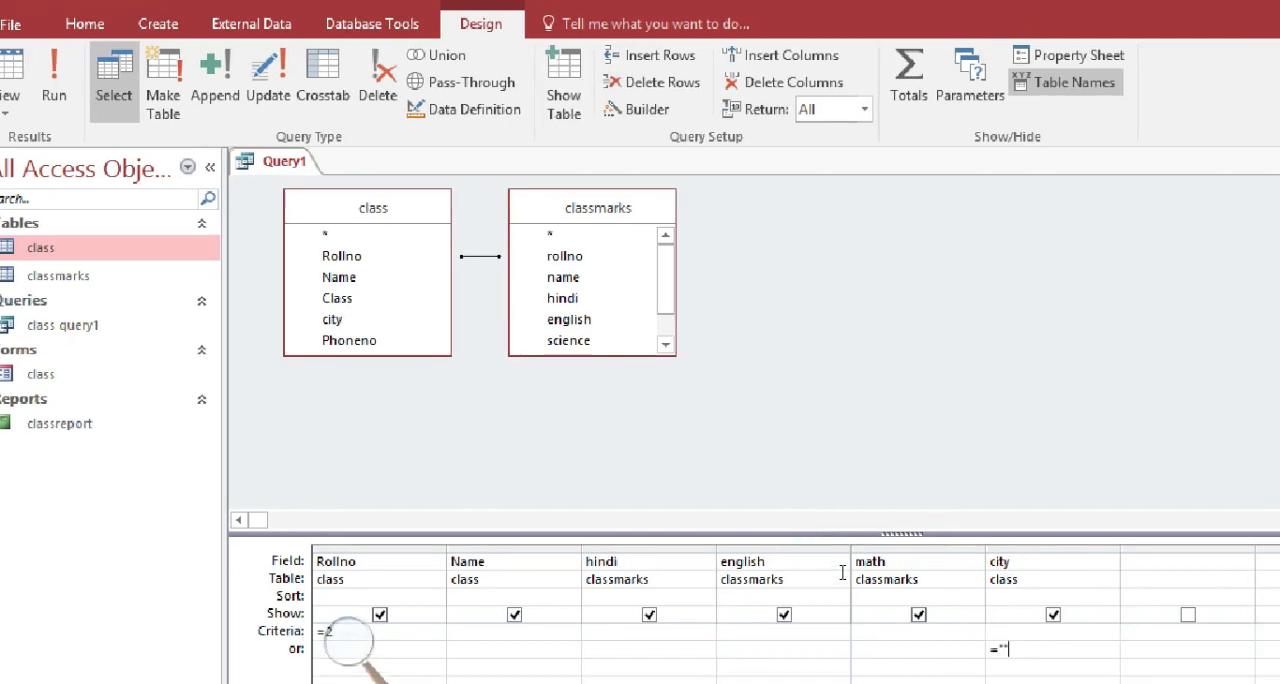
text(="pune)
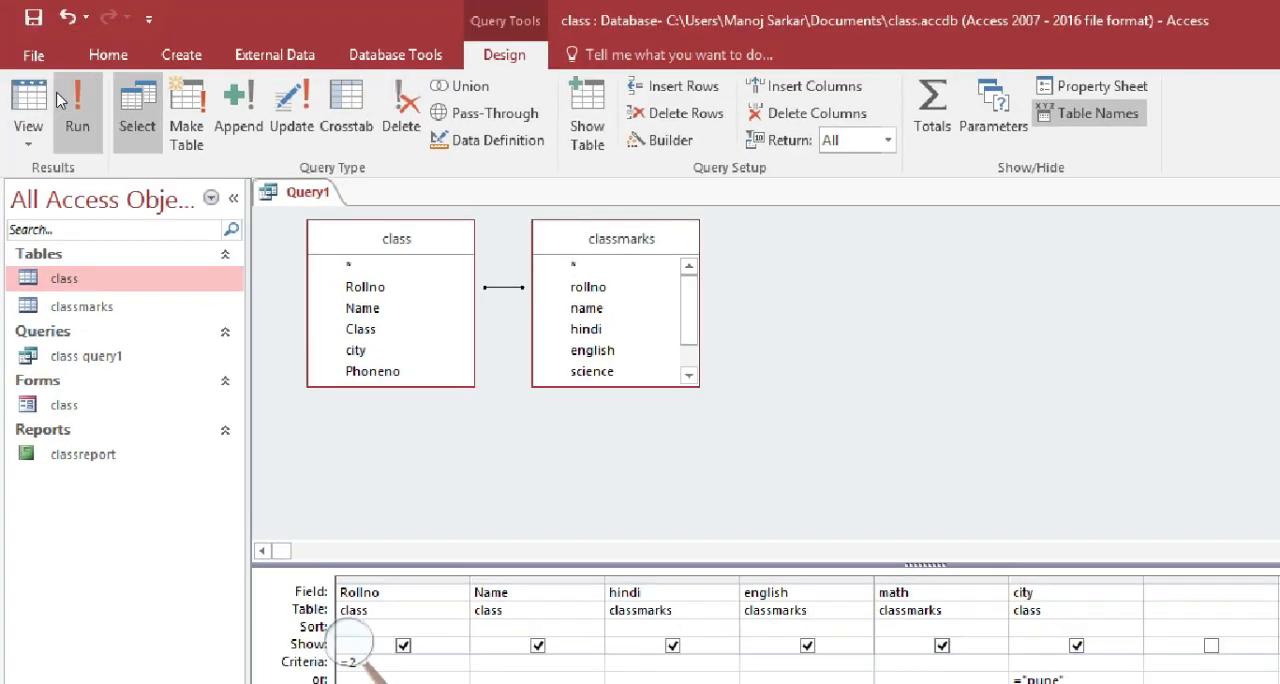
click(62, 100)
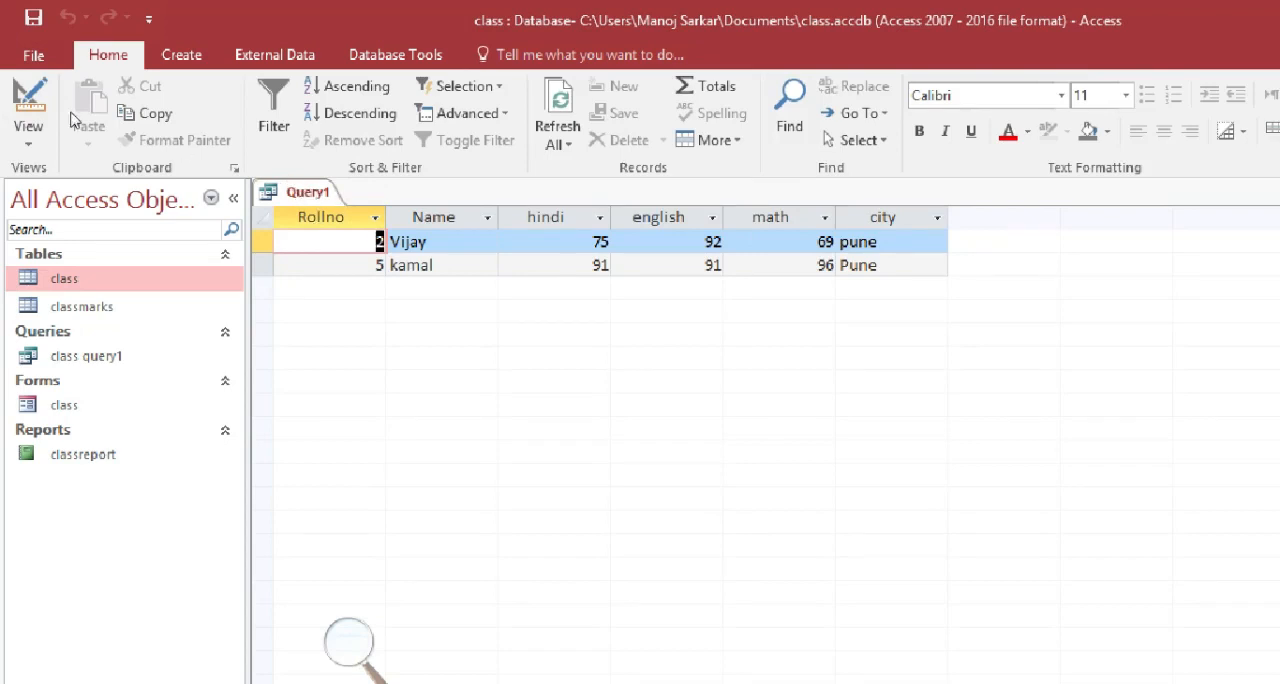
Change the Rollno criterion in the query design, keep the city alternative, and run the query again
click(28, 124)
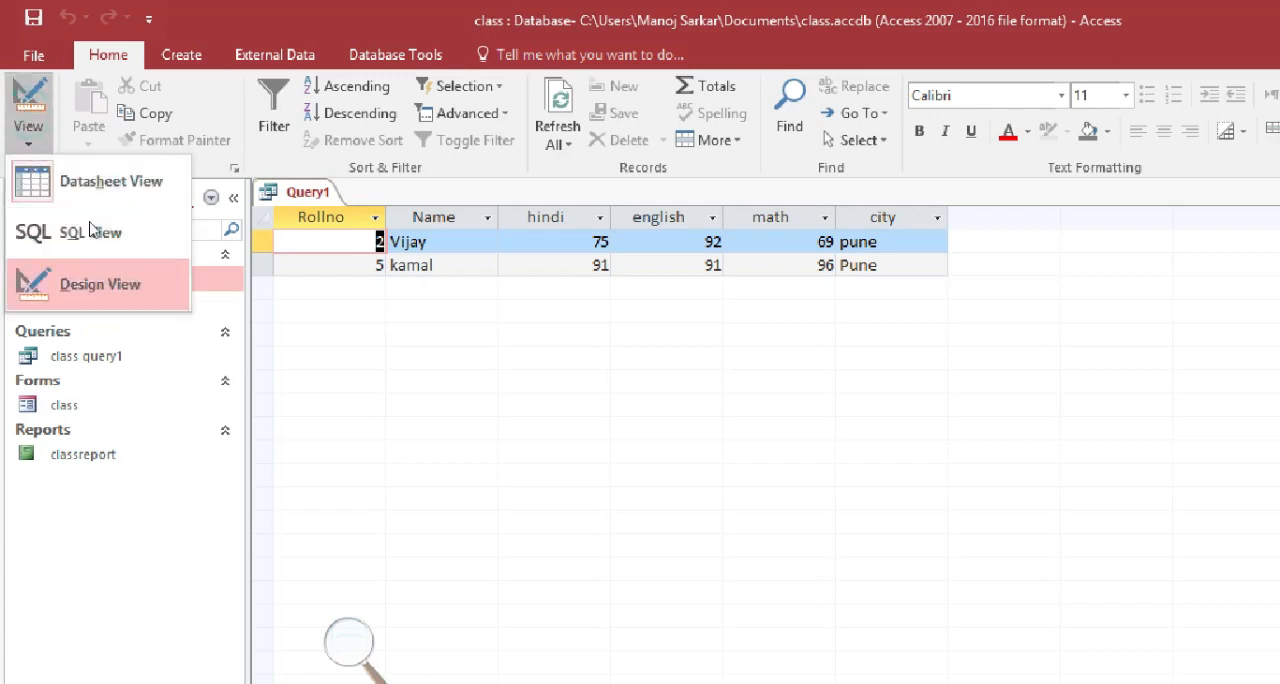
click(80, 268)
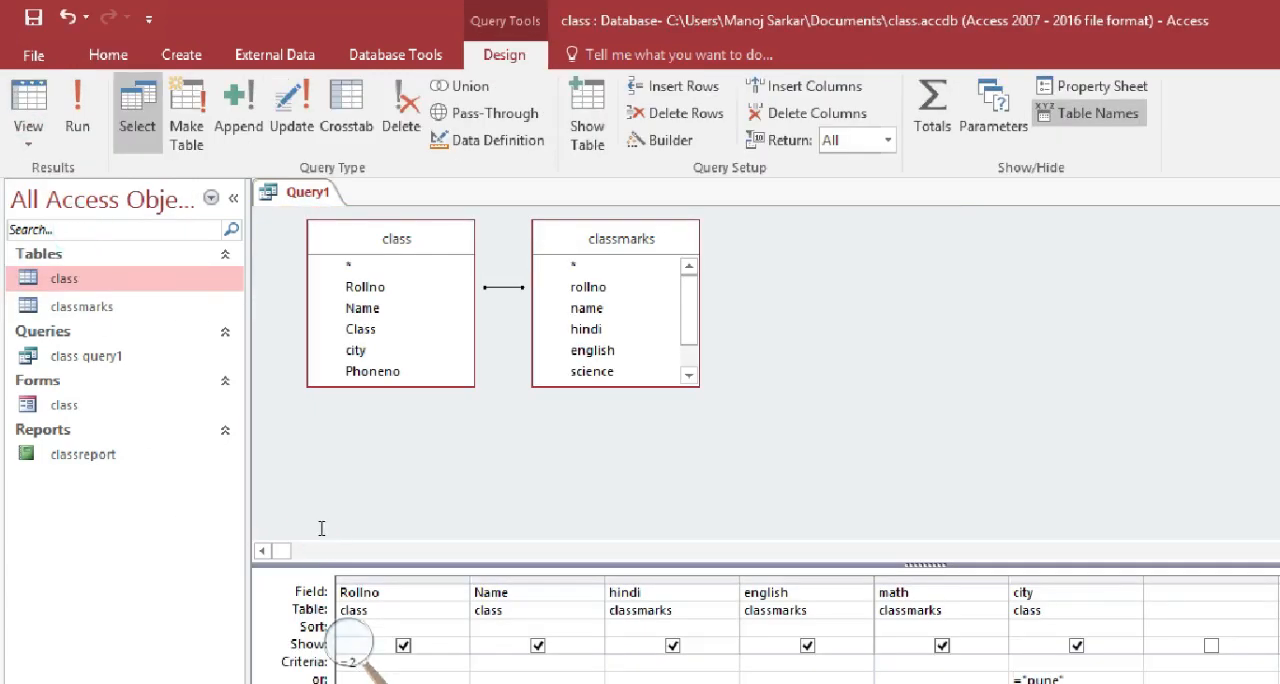
click(74, 76)
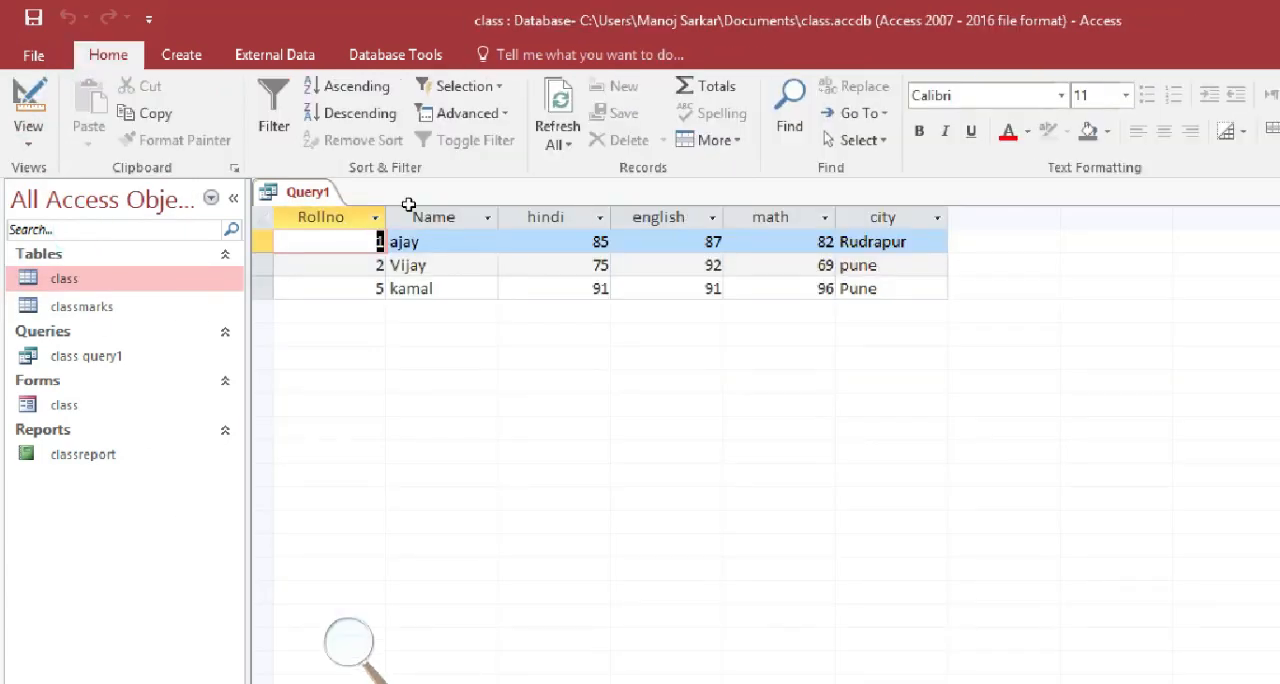